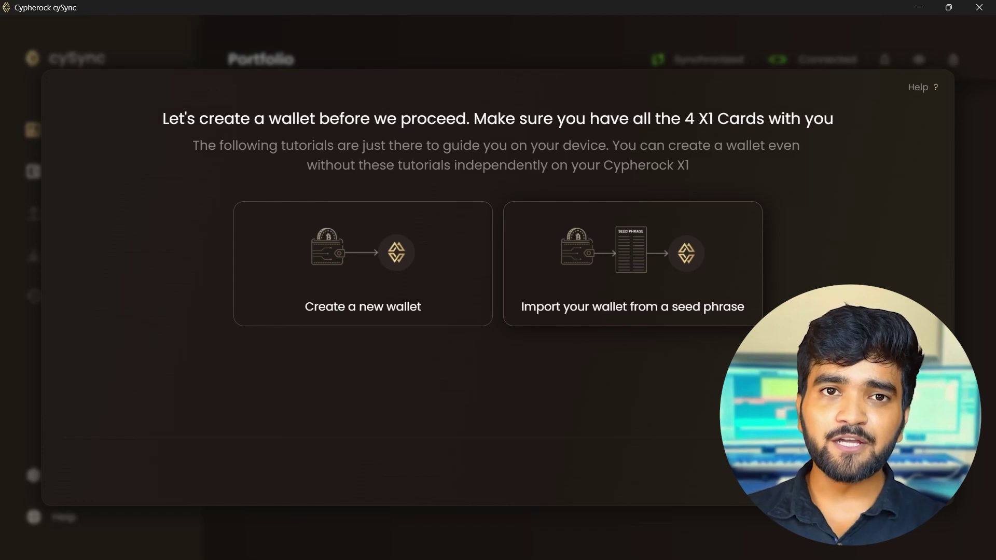
- Choose the 'Import your wallet from a seed phrase' option to begin the Import Wallet guide
left_click(631, 264)
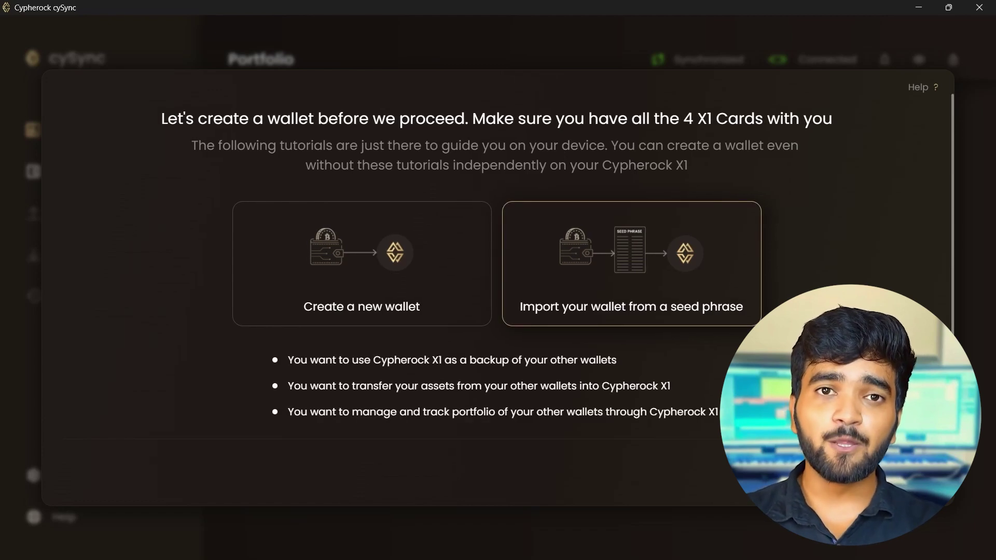